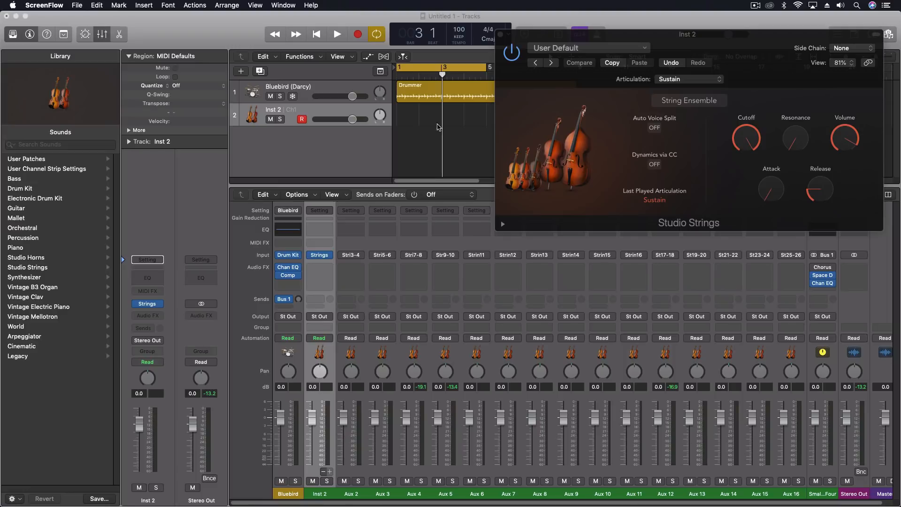
Close the Studio Strings window and add a new software instrument track below Inst 2
left_click(511, 35)
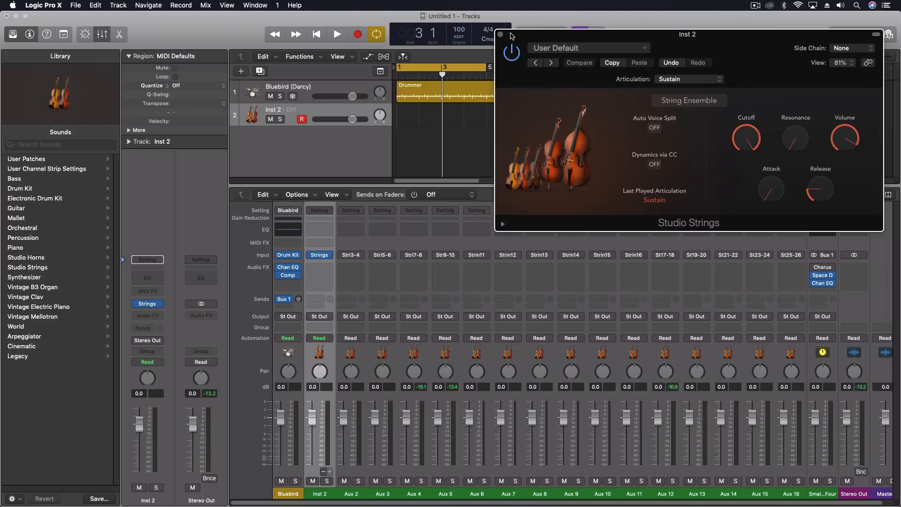
left_click(500, 34)
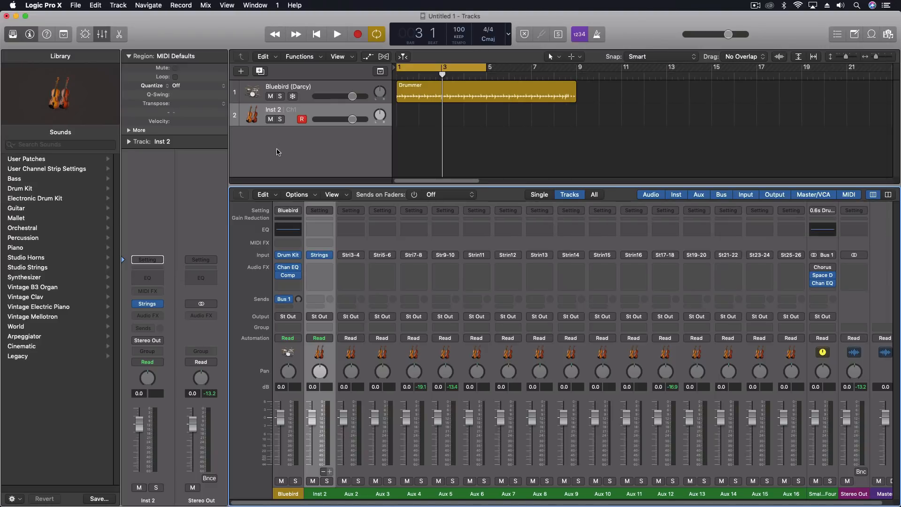
double_click(278, 151)
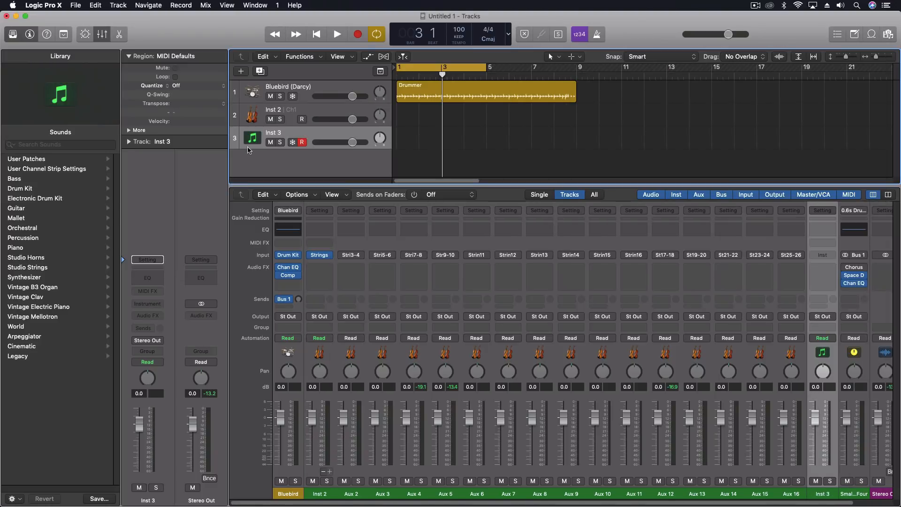
Examine the software instruments available for the Inst 3 channel strip, from Alchemy to Vintage Mellotron, without choosing one
left_click(153, 304)
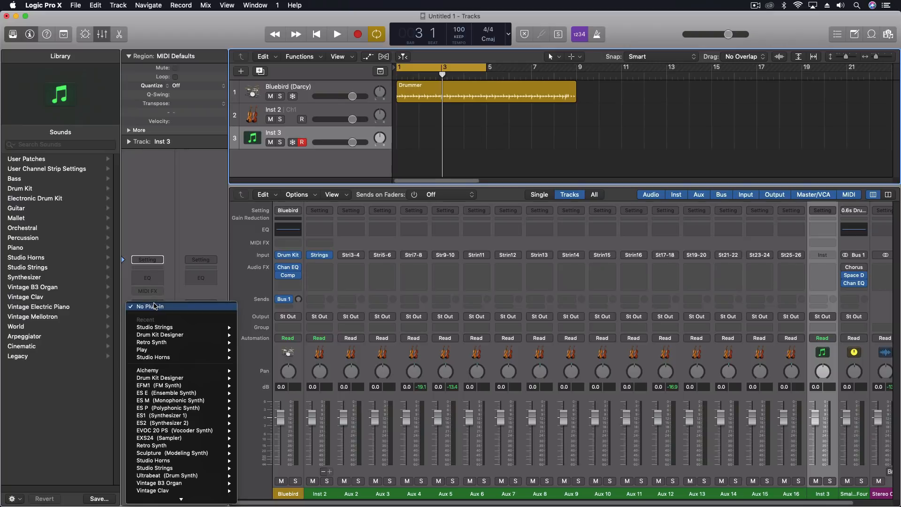
scroll(188, 463, "down", 3)
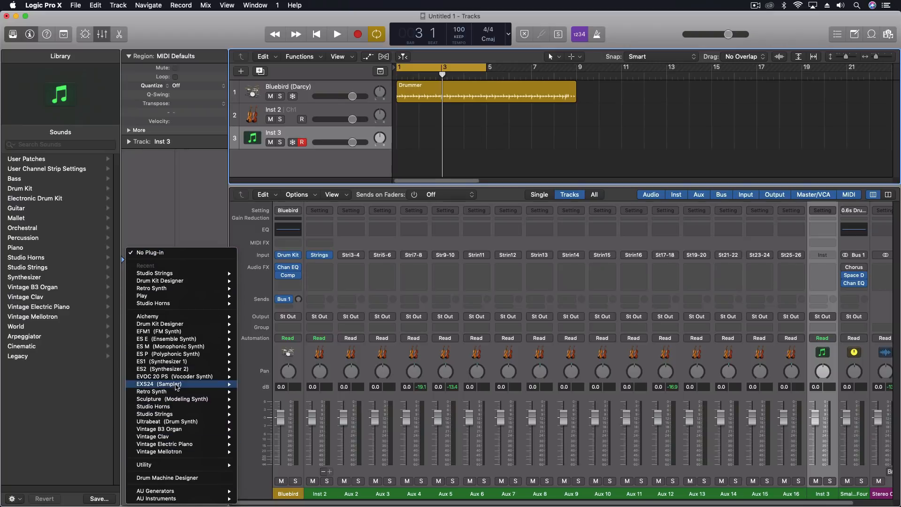
mouse_move(175, 415)
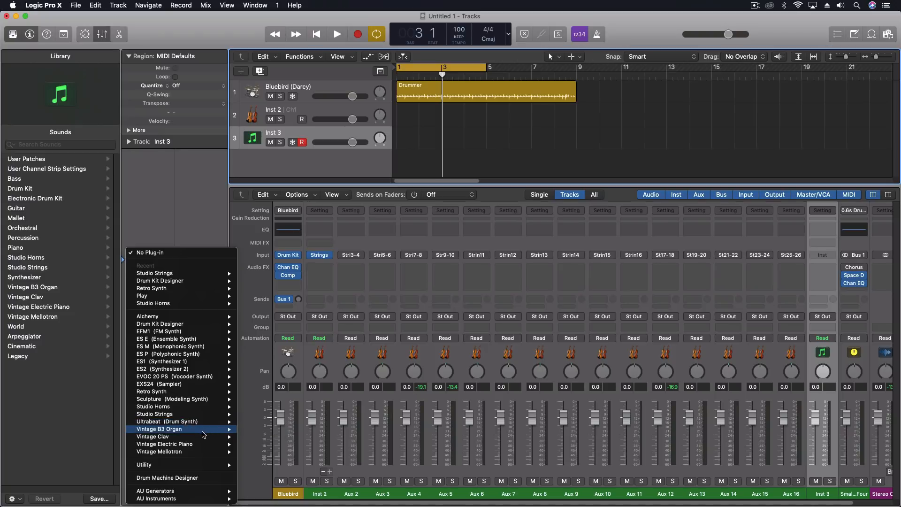
mouse_move(196, 446)
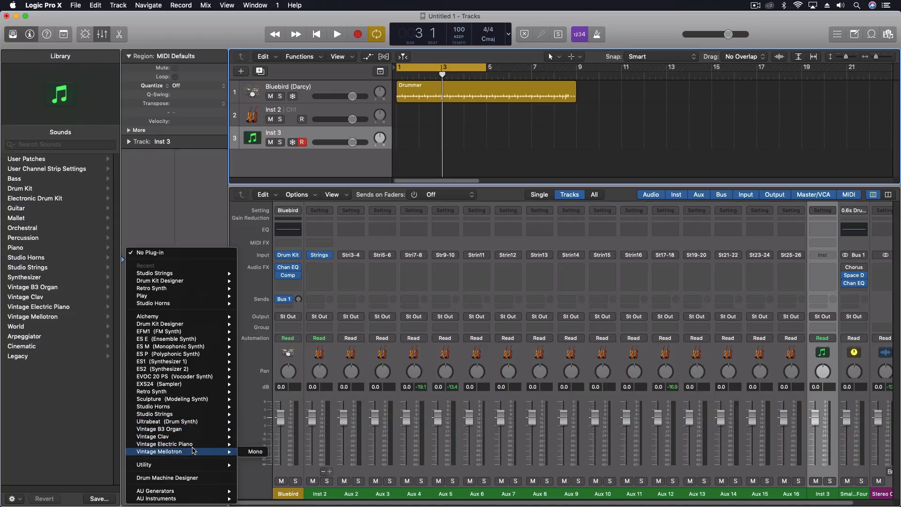
mouse_move(194, 387)
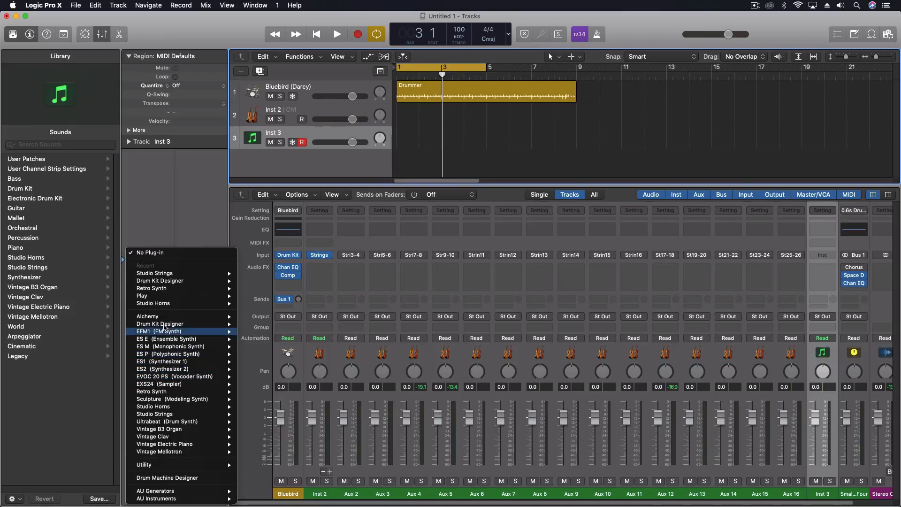
mouse_move(206, 324)
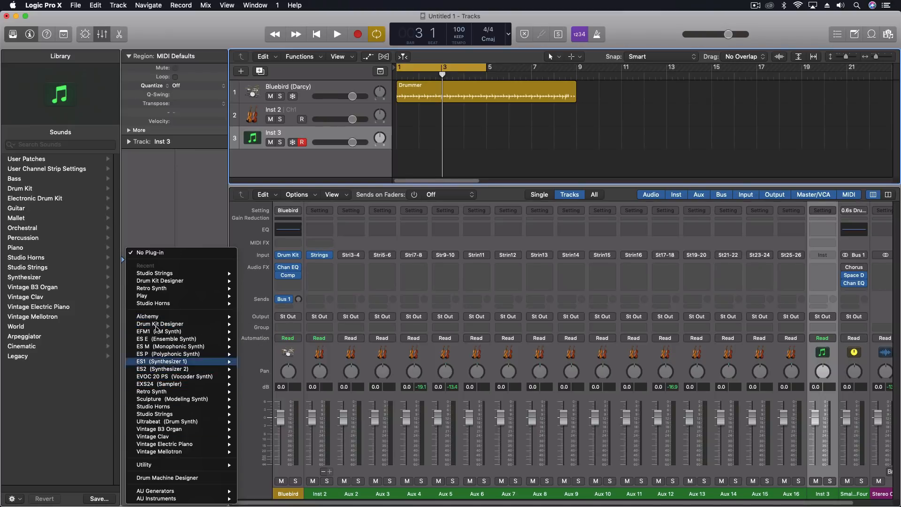
left_click(147, 231)
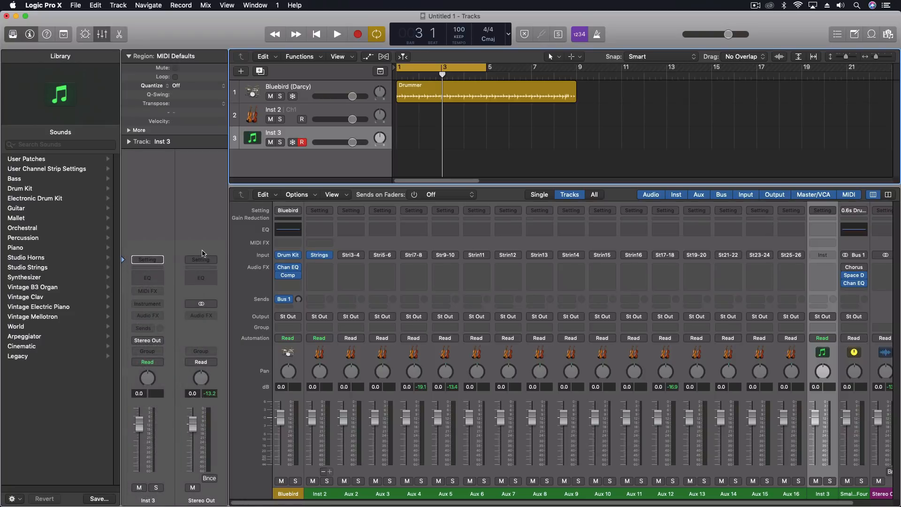
Load the EXS24 sampler as a Multi-Output instrument on Inst 3 and close its plug-in window
left_click(154, 315)
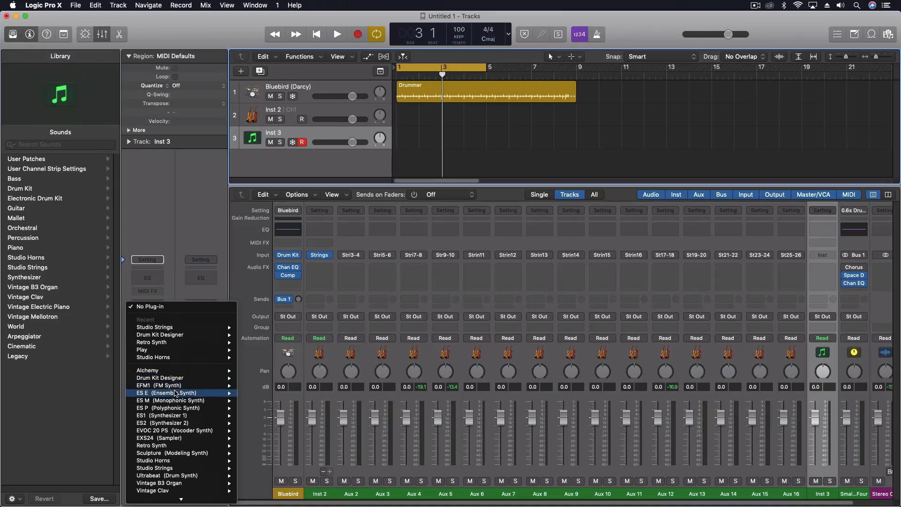
mouse_move(169, 440)
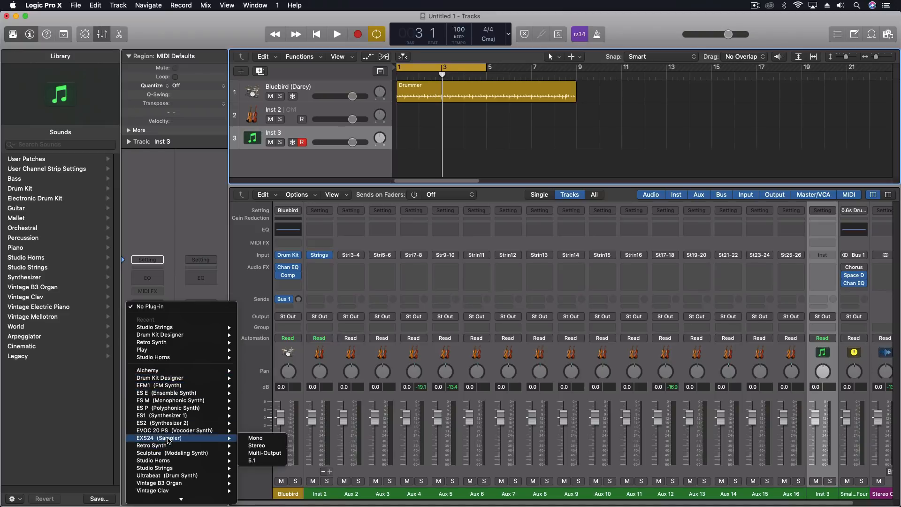
left_click(263, 456)
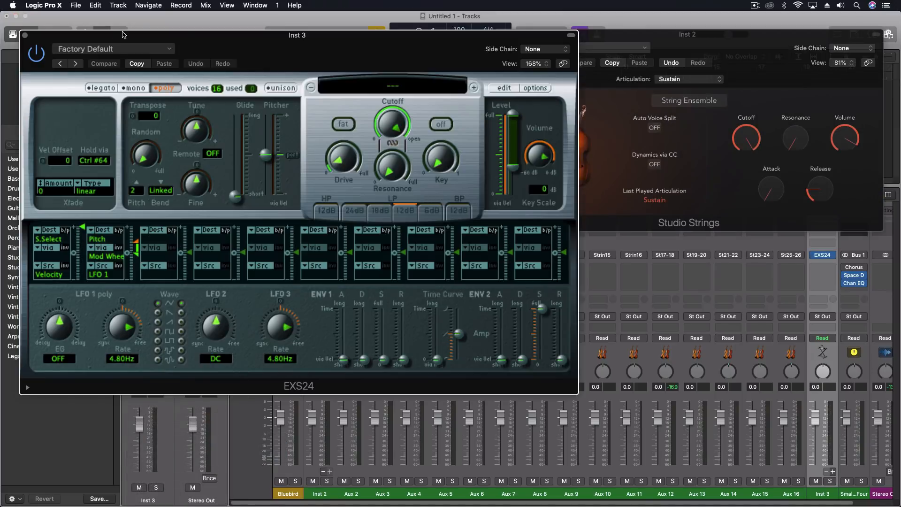
left_click(25, 35)
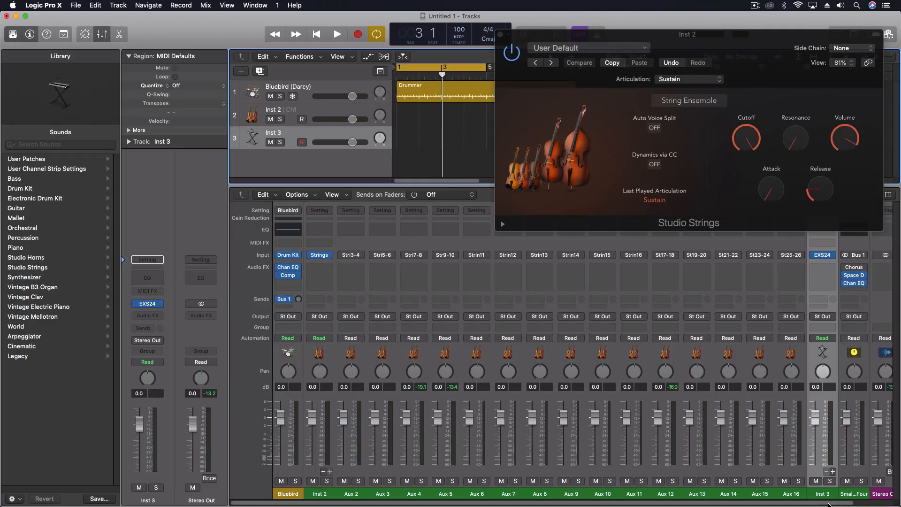
Add four aux channel strips for the EXS24's additional outputs on Inst 3 in the mixer
scroll(828, 504, "right", 3)
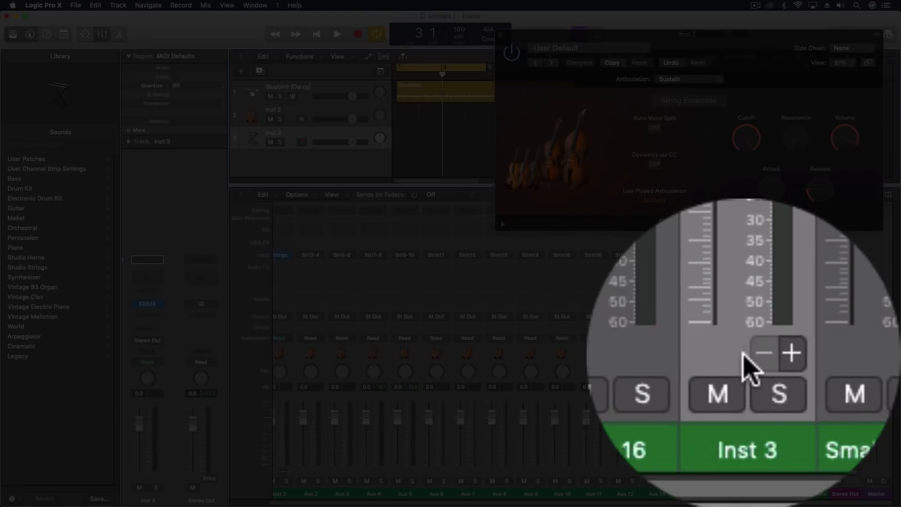
left_click(792, 471)
left_click(792, 471)
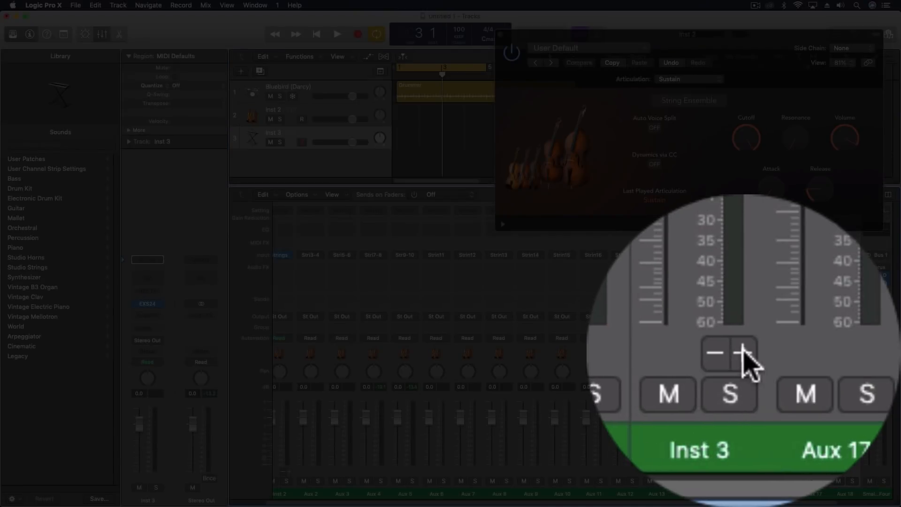
left_click(792, 472)
left_click(792, 471)
left_click_drag(775, 503, 898, 496)
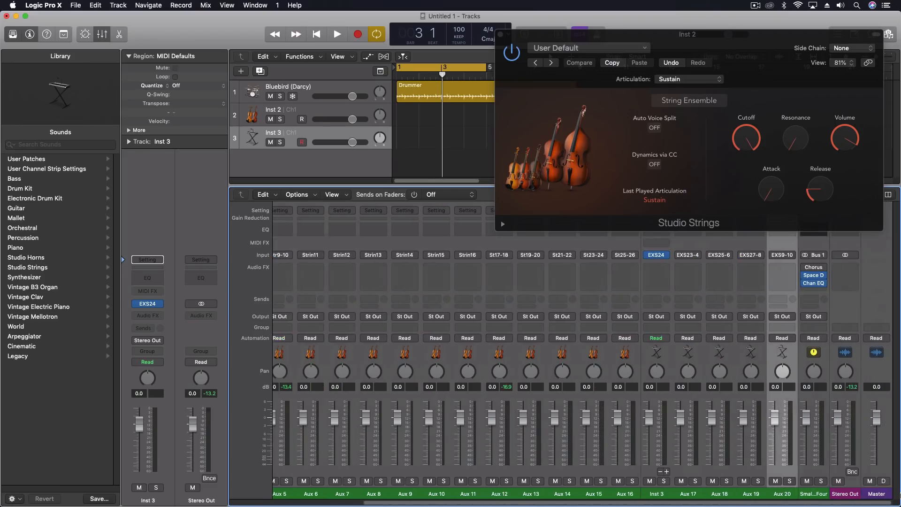
Remove the four EXS24 aux channel strips beside Inst 3 and select the Inst 3 channel strip
left_click(660, 471)
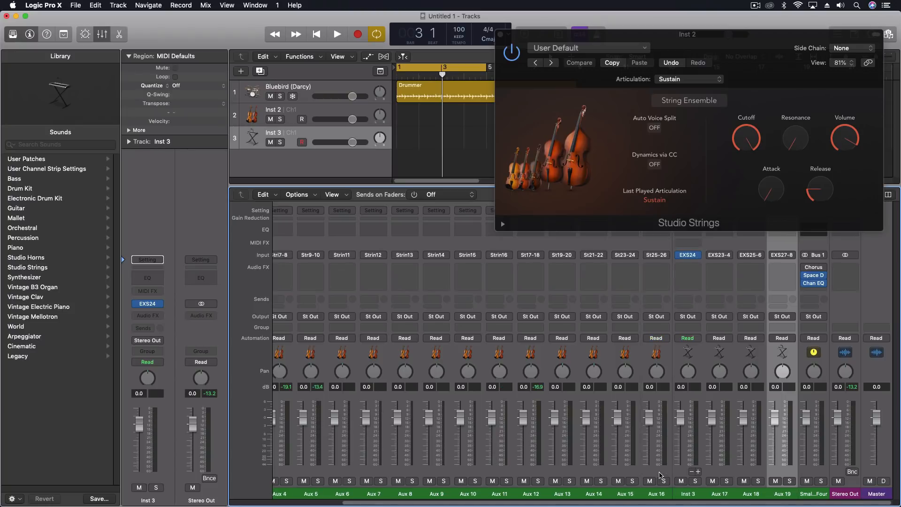
left_click(691, 472)
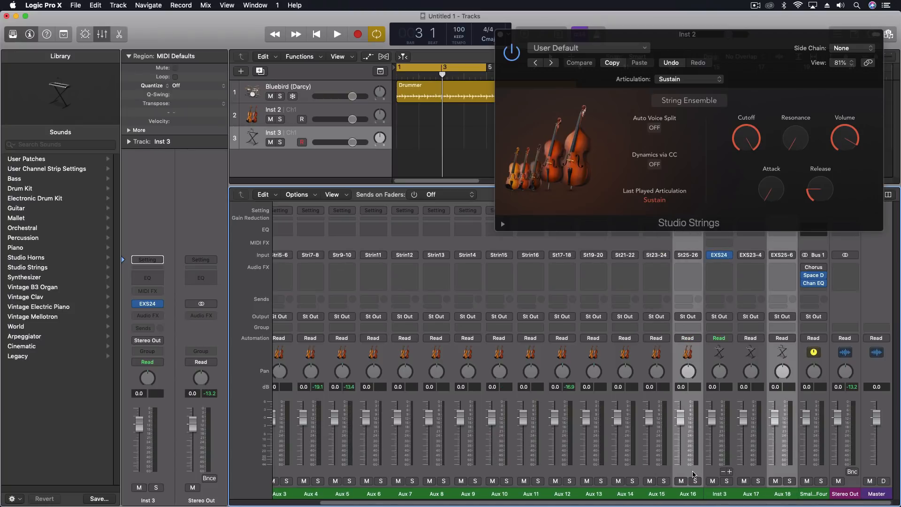
left_click(723, 472)
left_click(753, 472)
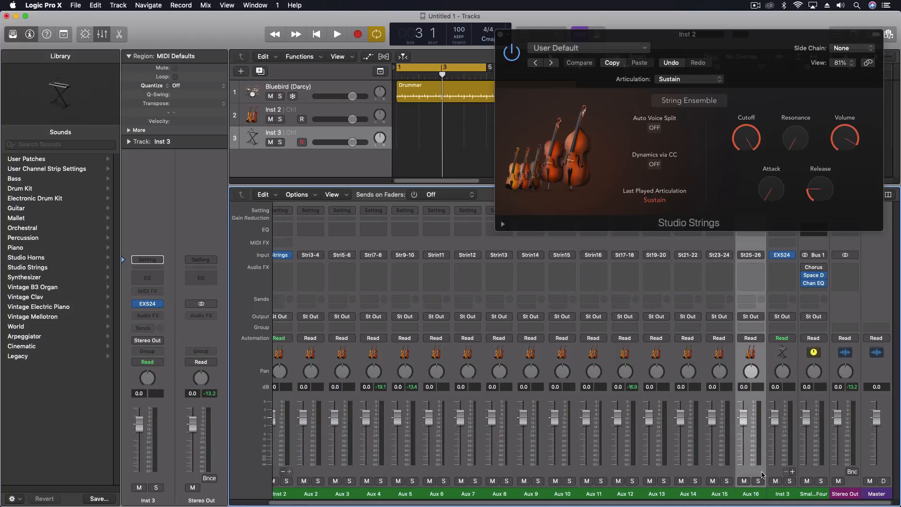
left_click(775, 471)
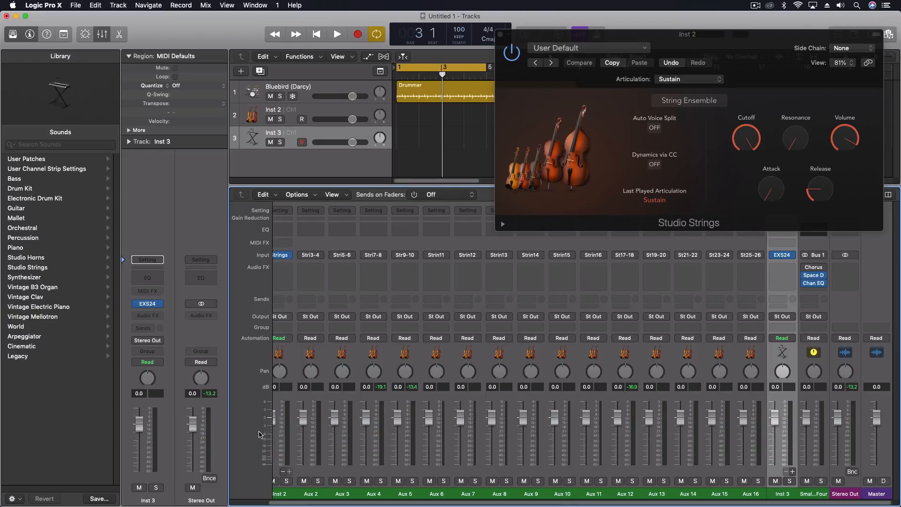
Select the Inst 2 channel strip in the mixer and close its Studio Strings window
scroll(390, 383, "left", 2)
scroll(391, 385, "left", 2)
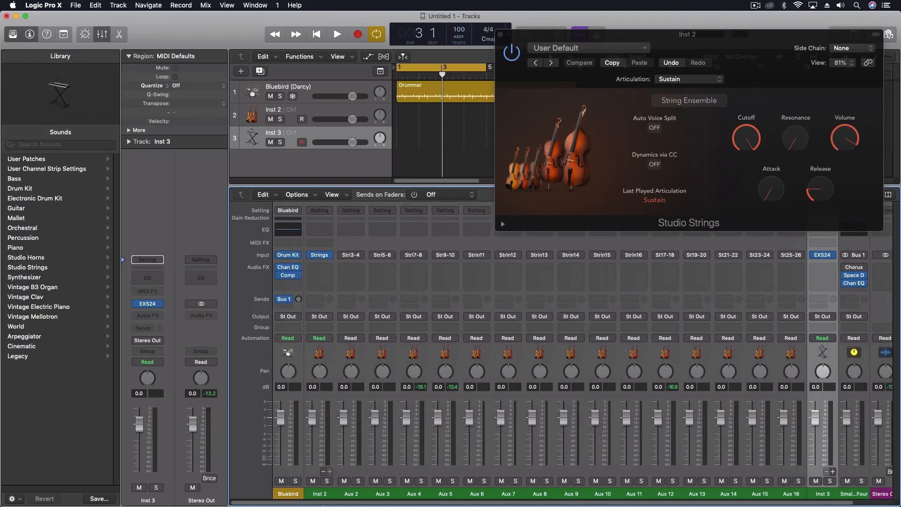
left_click(319, 472)
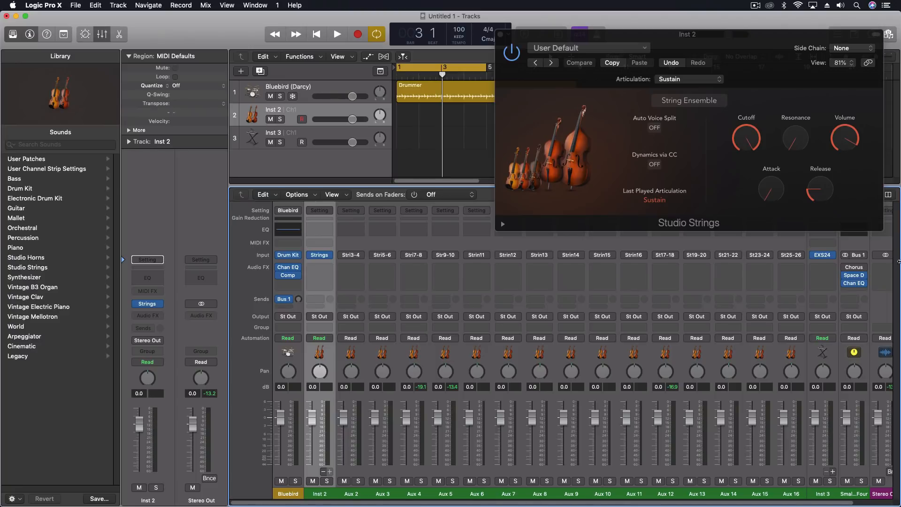
left_click(711, 144)
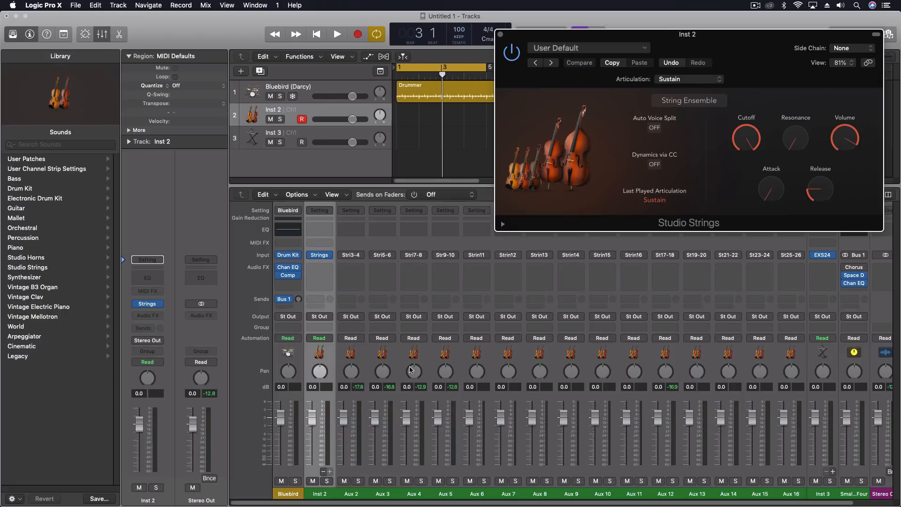
left_click_drag(411, 373, 411, 379)
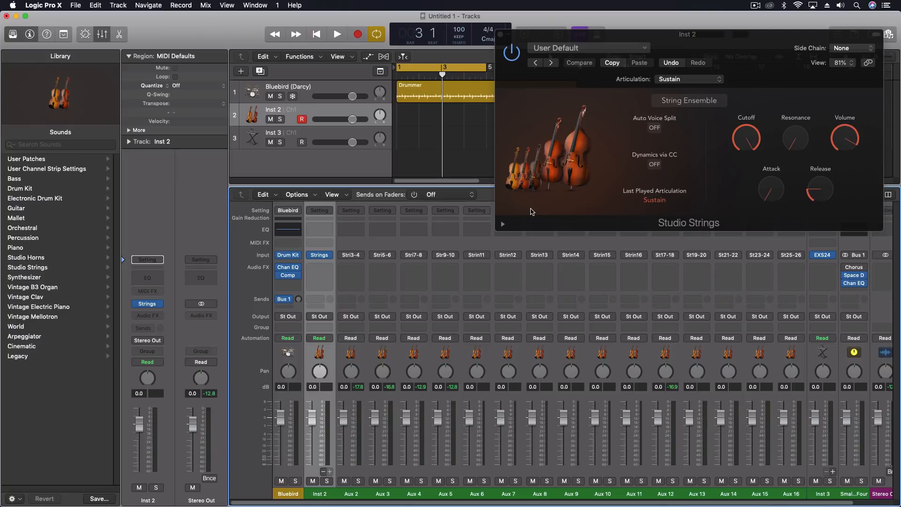
left_click(501, 37)
Switch the Drummer track's kit to the Bluebird+ producer kit from the Library
left_click(324, 92)
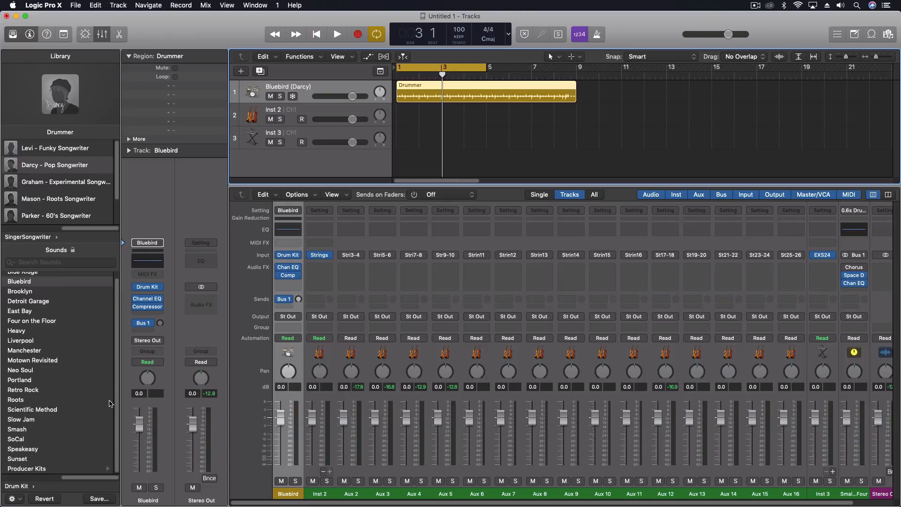
left_click(40, 468)
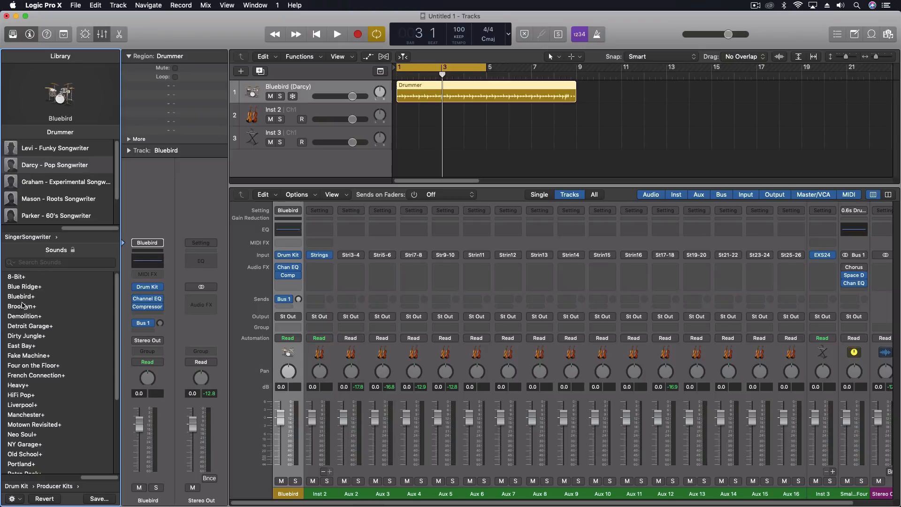
left_click(21, 297)
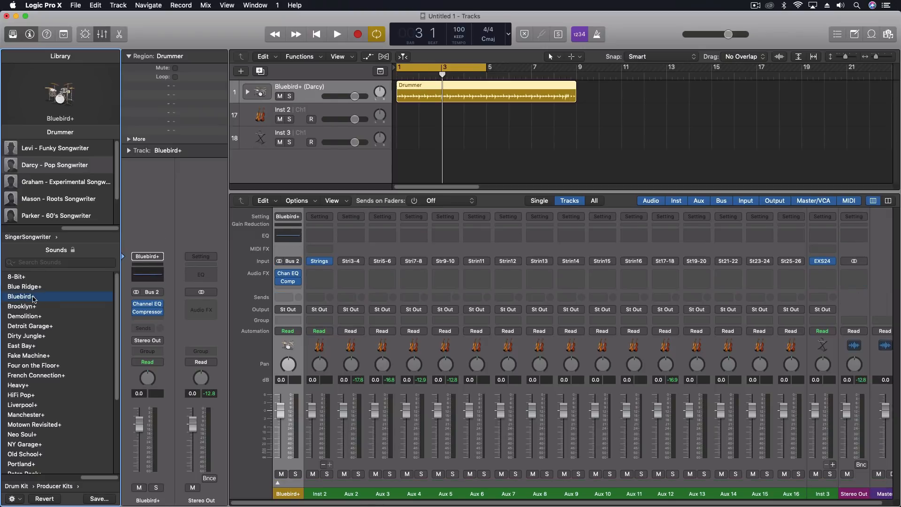
Expand the Bluebird+ track stack and examine its drum channel strips, toggling the stack closed and open in the mixer
left_click(247, 93)
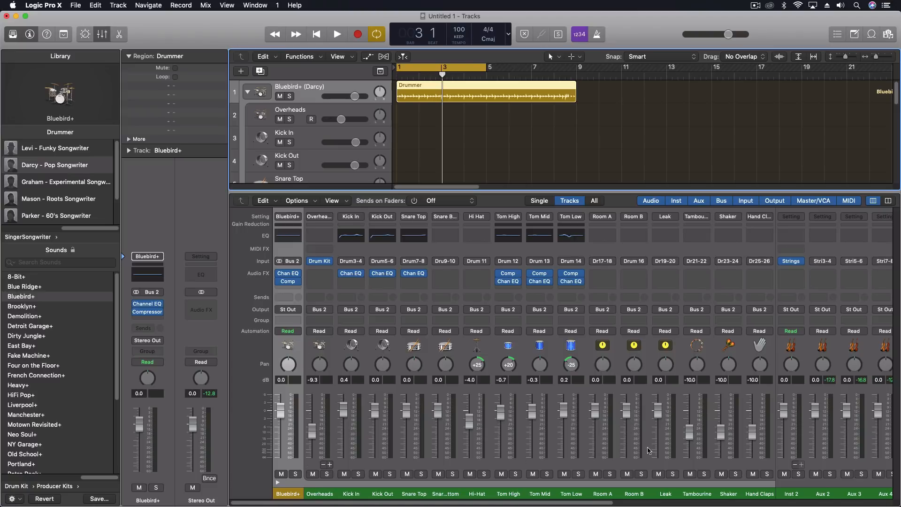
scroll(467, 427, "right", 1)
scroll(467, 428, "left", 1)
left_click(276, 484)
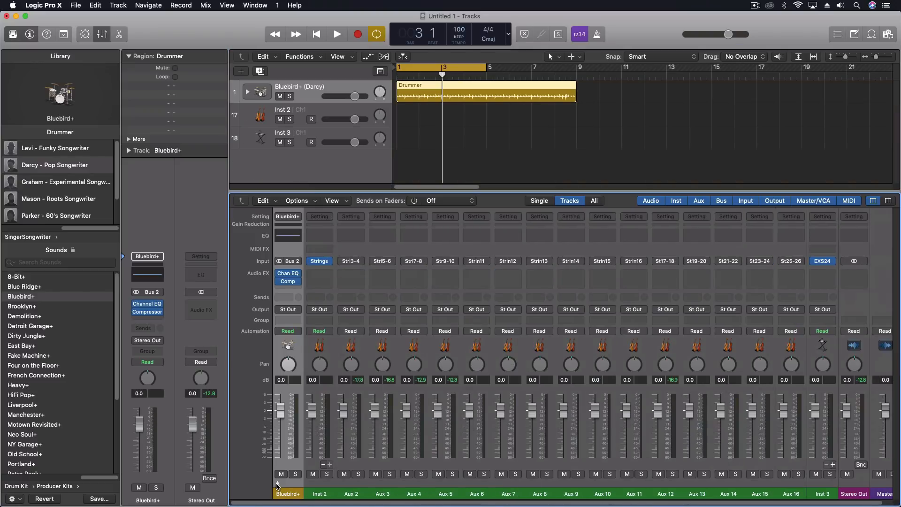
left_click(277, 483)
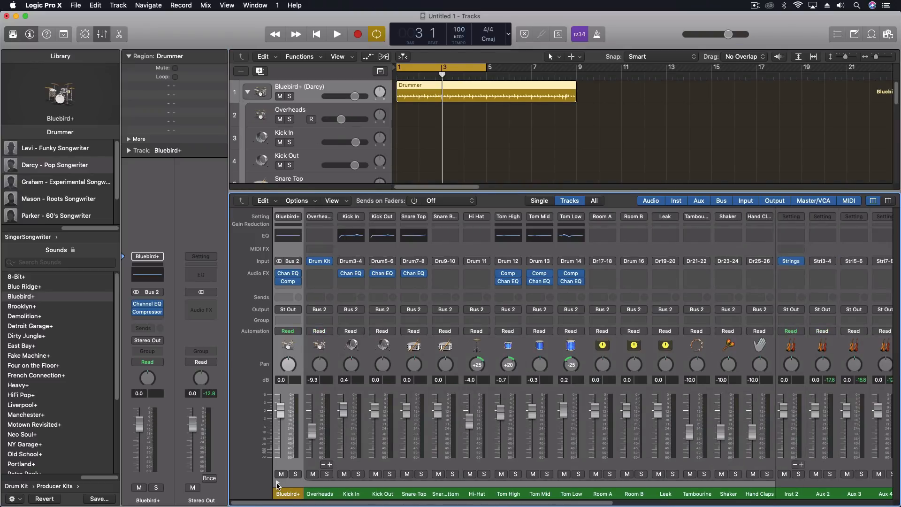
left_click(277, 482)
left_click(278, 483)
Toggle the Bluebird+ track stack in the track list to view its drum subtracks, leaving it collapsed
left_click(248, 91)
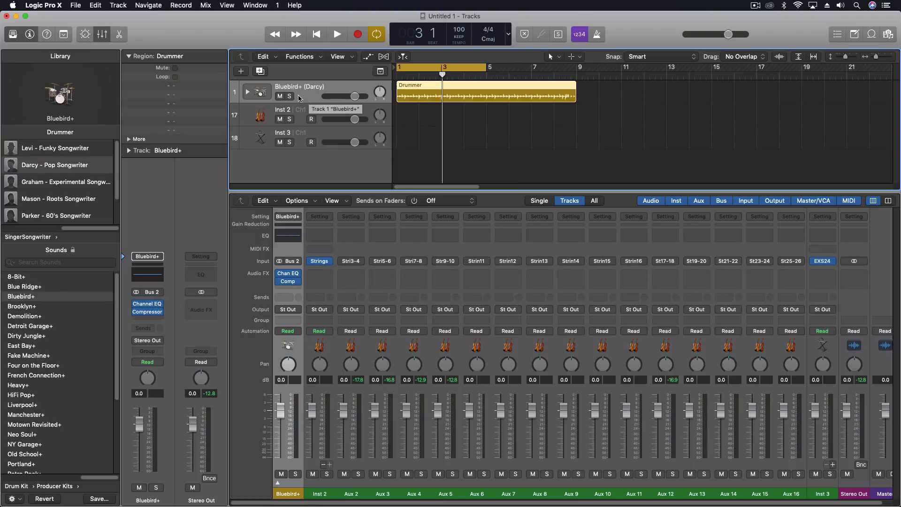
left_click(247, 91)
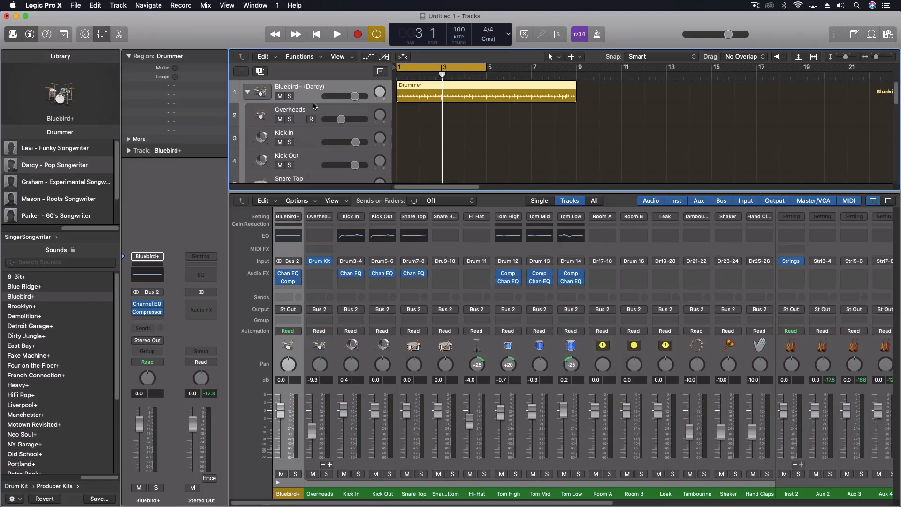
left_click(247, 91)
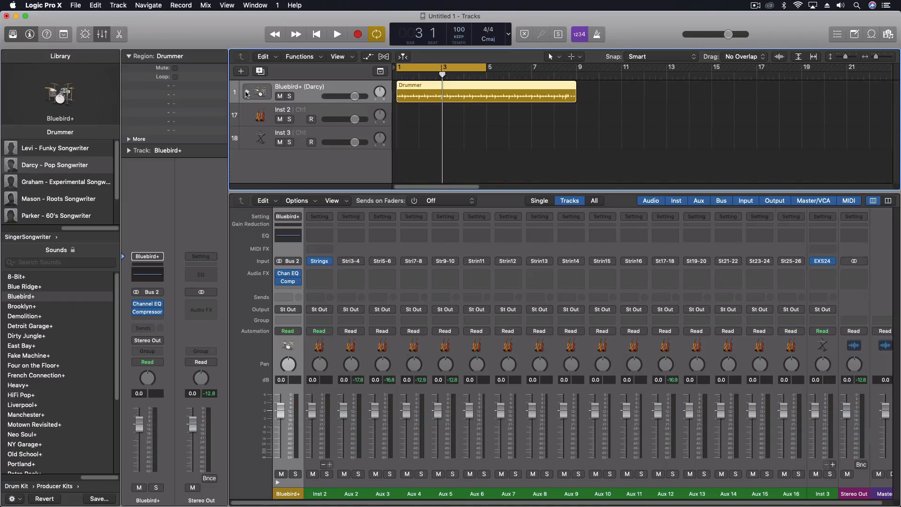